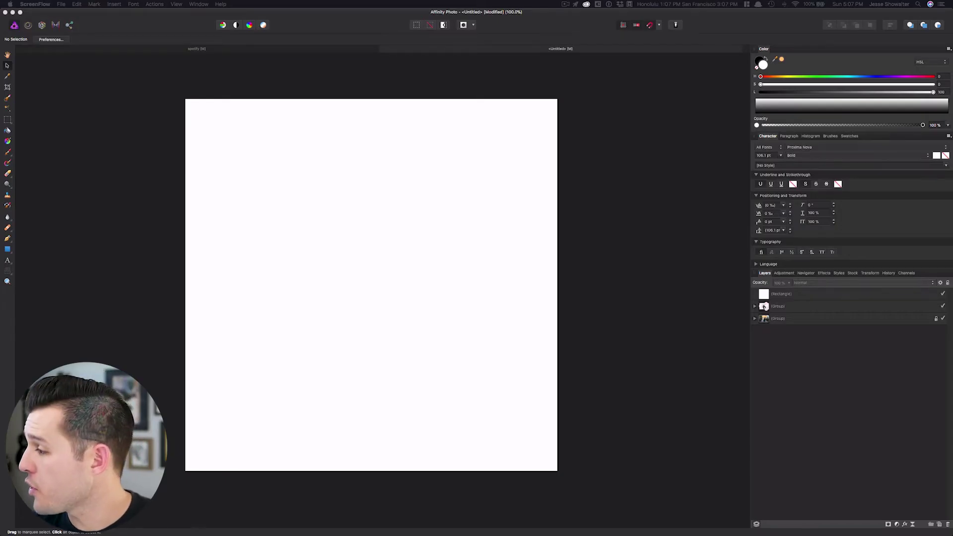
Step: Drop the man-in-hat portrait onto the canvas, zoom out to 75%, and show the adjustment types
left_click_drag(496, 293, 439, 229)
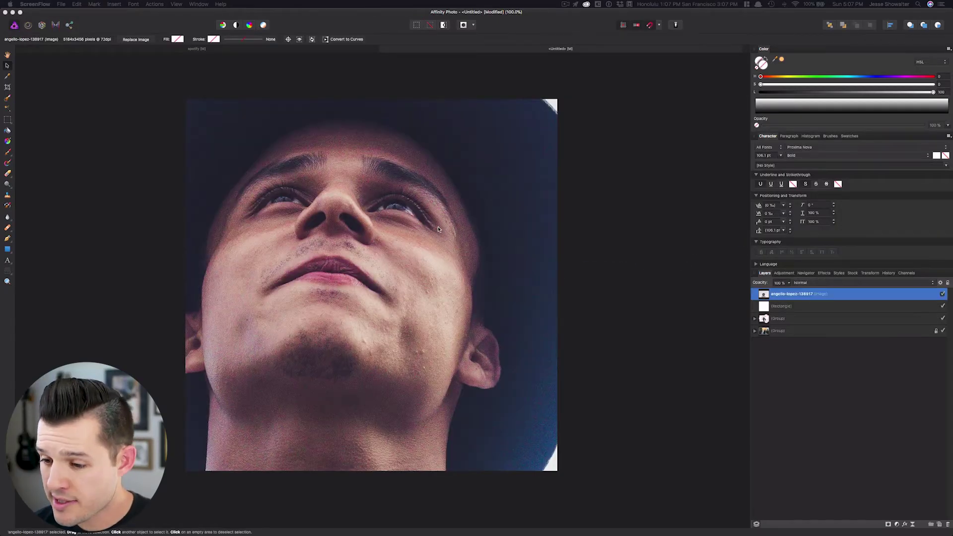
key("super+minus")
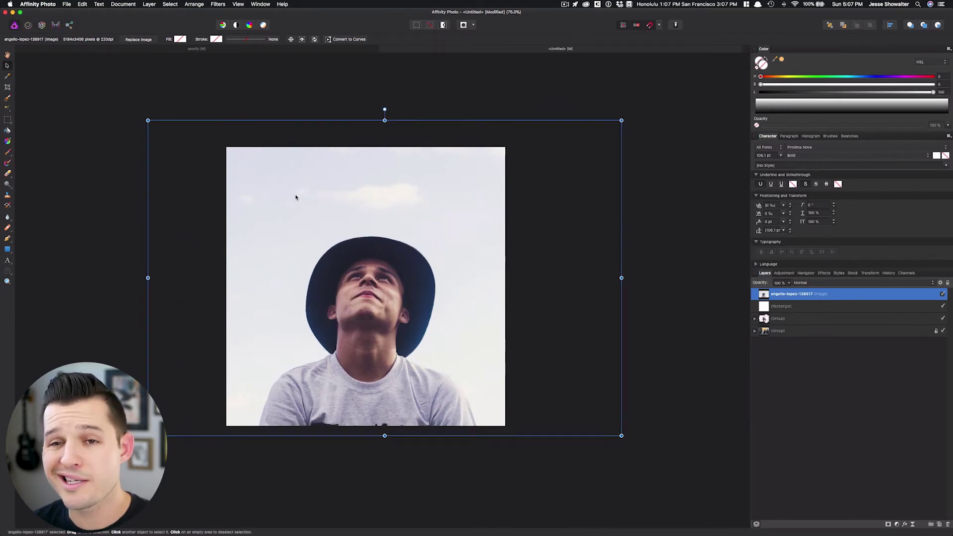
left_click(70, 187)
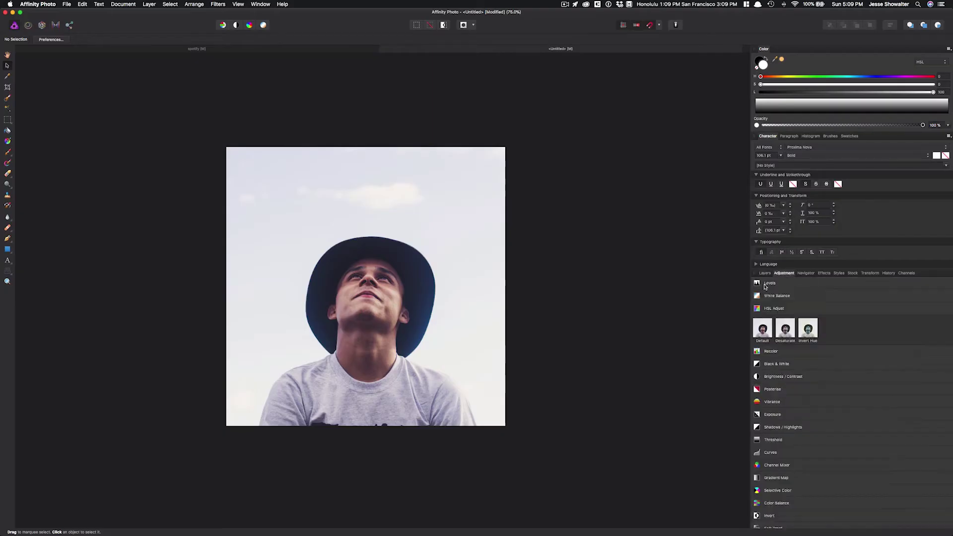
Step: Add Black & White and Brightness/Contrast adjustments to the portrait
left_click(767, 329)
left_click(764, 273)
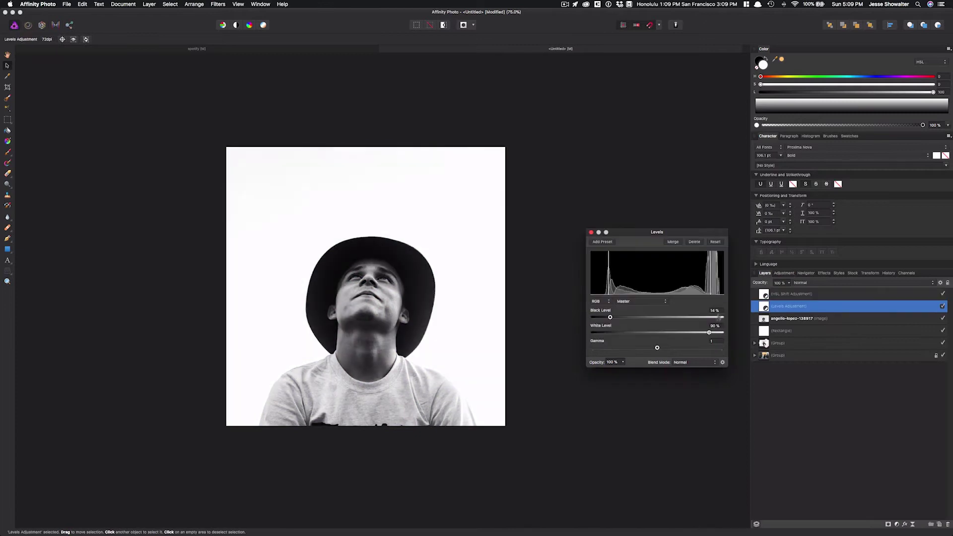
left_click(784, 273)
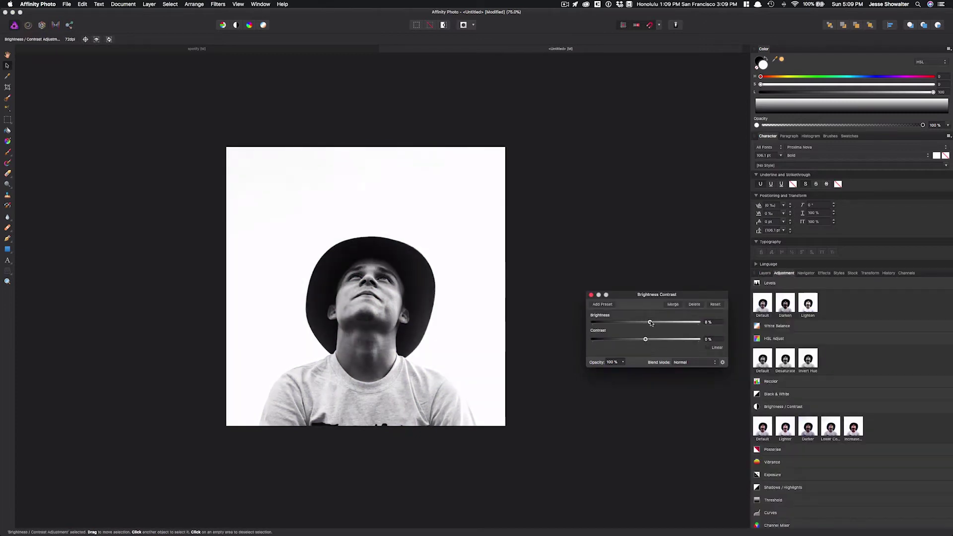
left_click(763, 273)
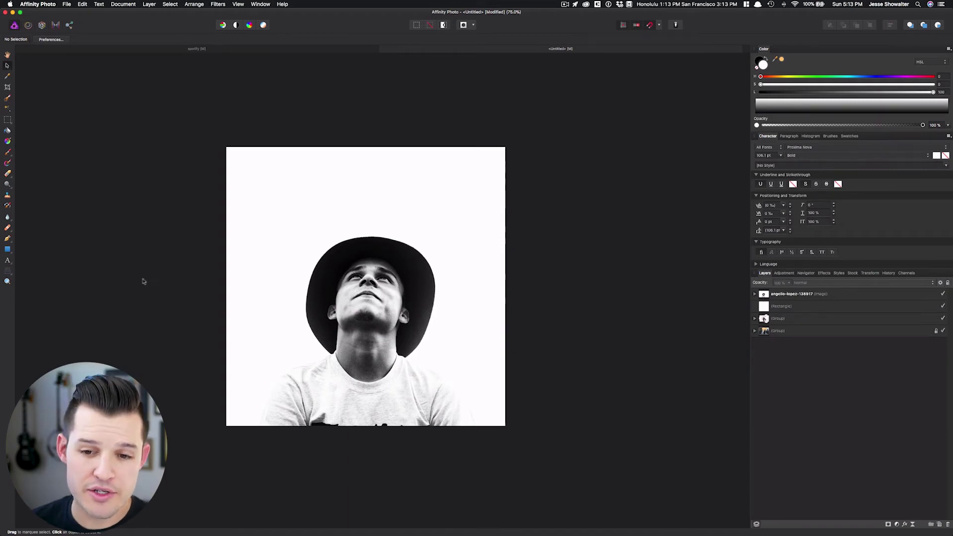
Step: Draw a rectangle covering the whole canvas and duplicate it with Cmd+J
left_click(8, 250)
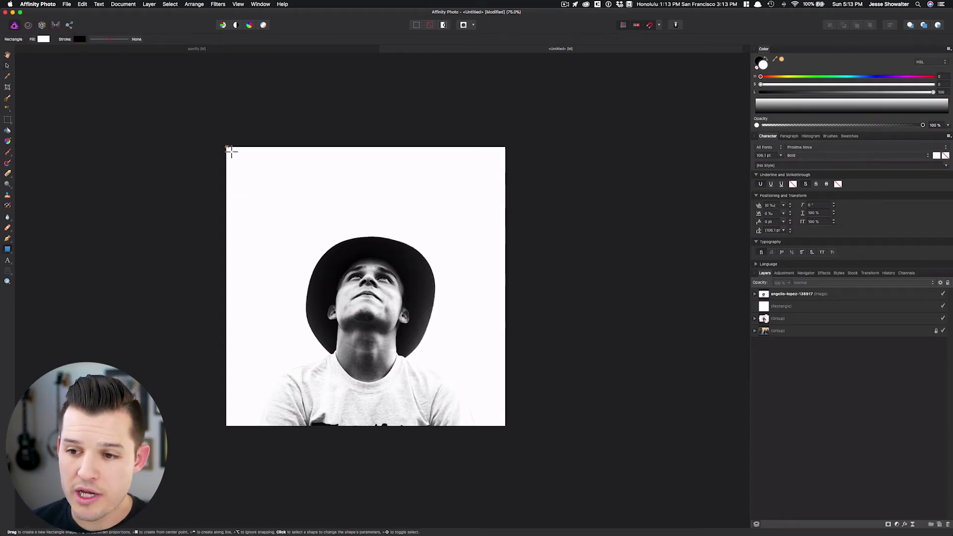
left_click_drag(227, 148, 505, 425)
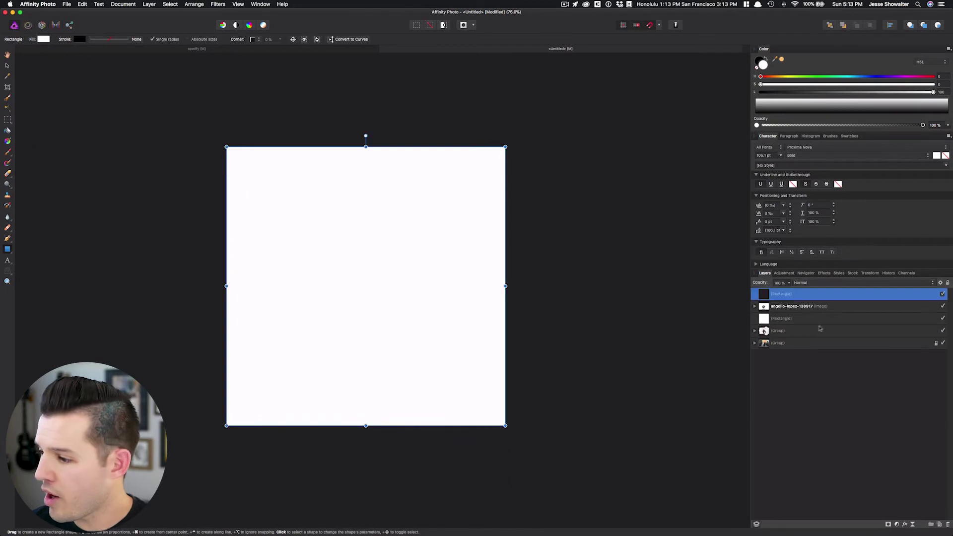
key("super+j")
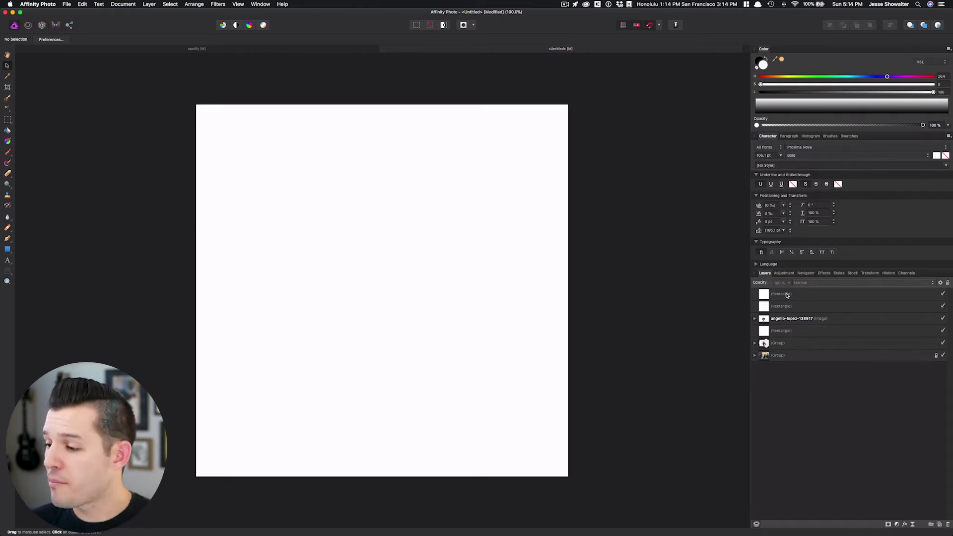
Step: Fill the top rectangle dark blue and hide it
left_click(770, 296)
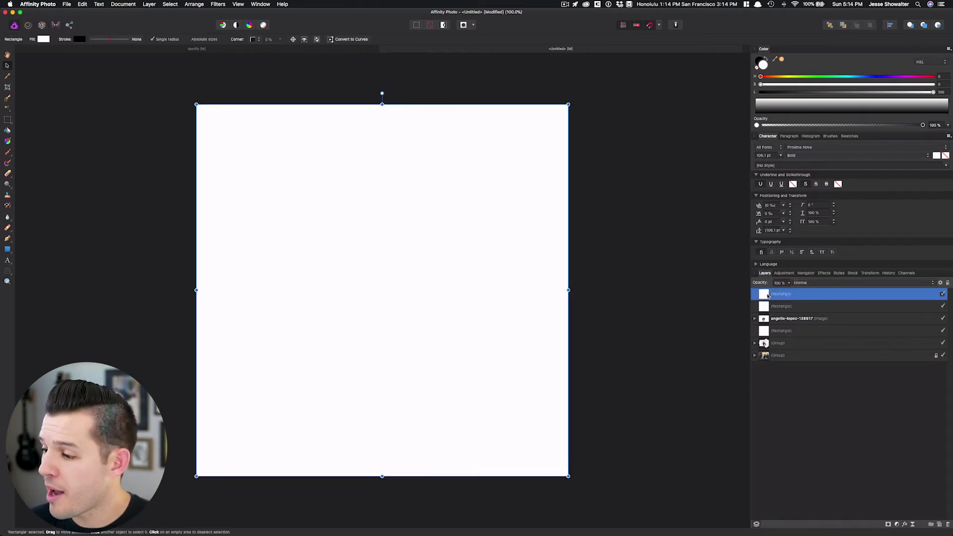
left_click(42, 40)
left_click_drag(104, 106, 106, 117)
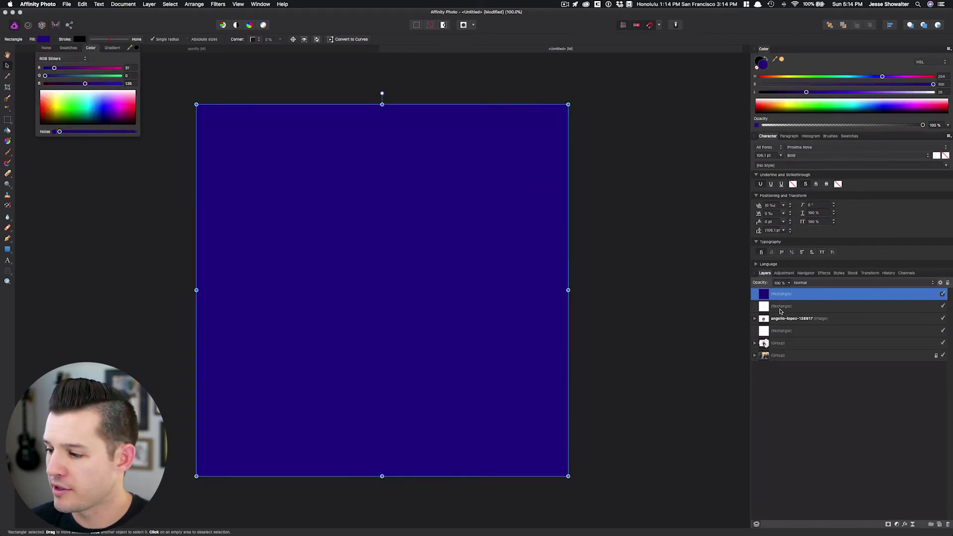
left_click(923, 318)
left_click(942, 294)
Step: Fill the second rectangle hot pink
left_click(871, 307)
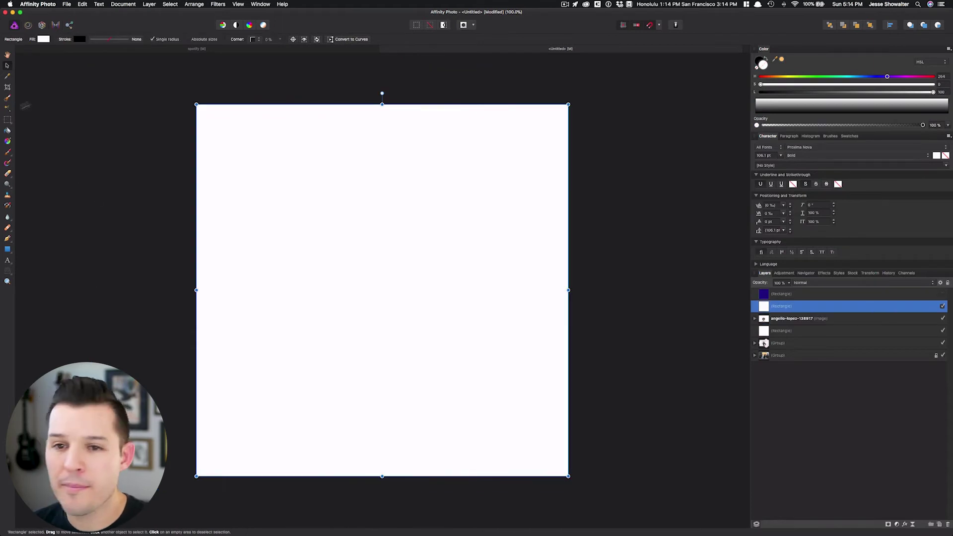
left_click(43, 39)
mouse_move(121, 96)
left_mouse_down()
mouse_move(127, 113)
mouse_move(125, 93)
left_mouse_up()
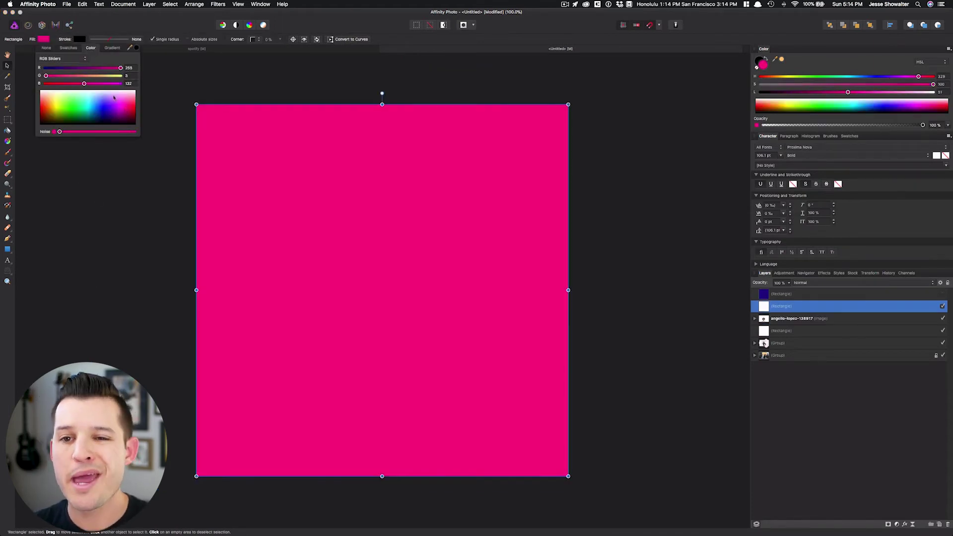
left_click(193, 82)
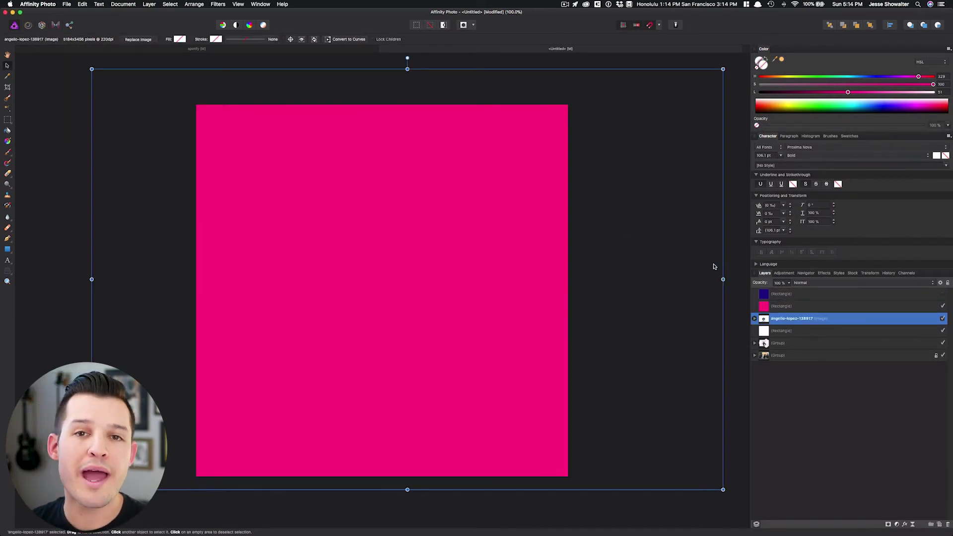
left_click(736, 198)
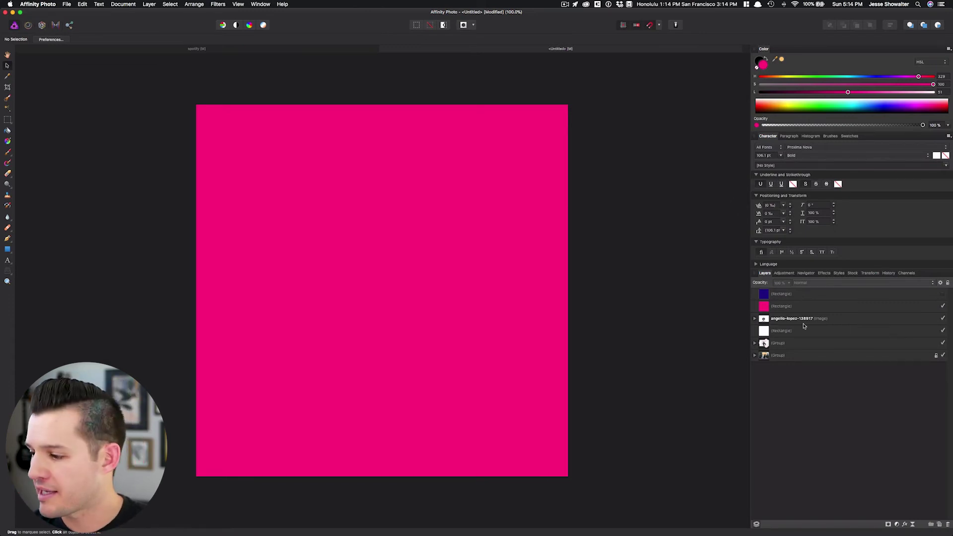
Step: Set the pink rectangle's blend mode to Multiply
left_click(942, 306)
left_click(942, 306)
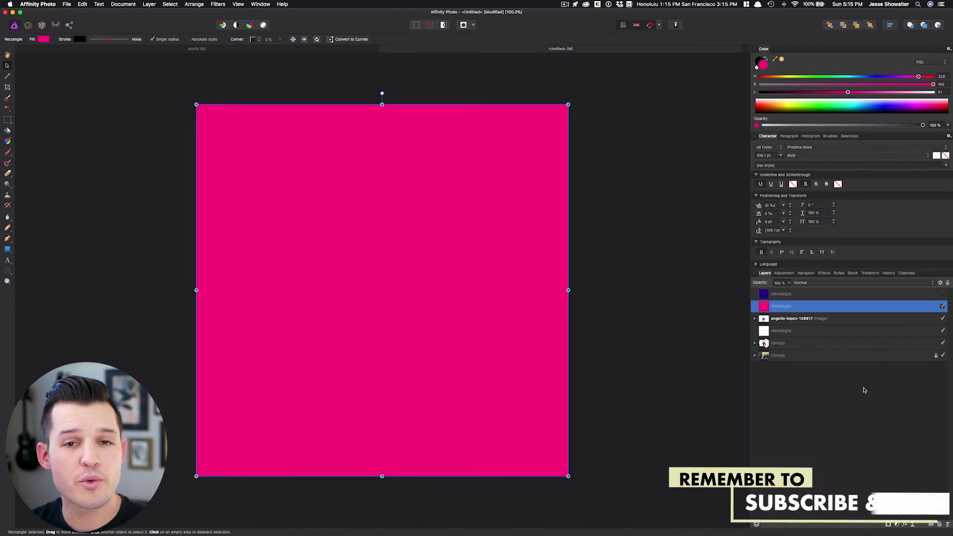
left_click(806, 283)
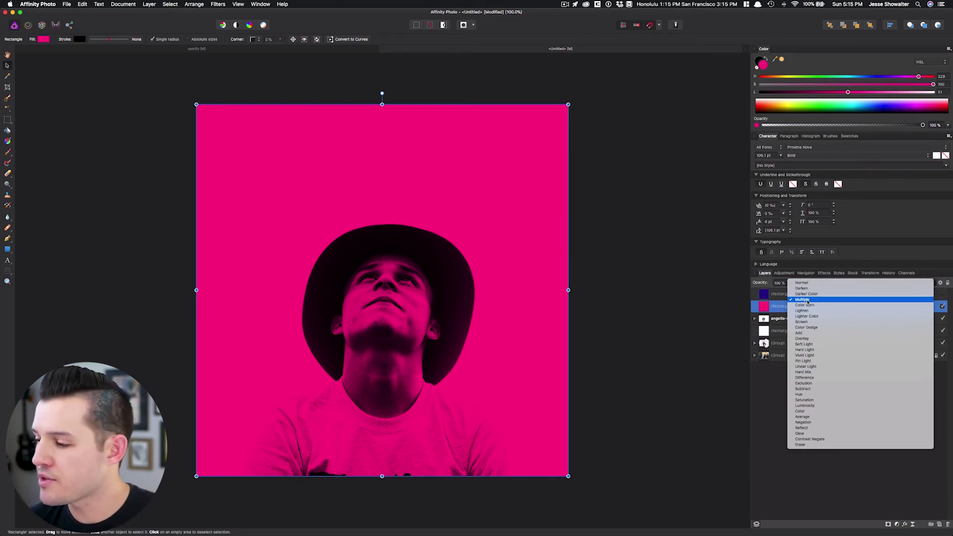
left_click(807, 300)
Step: Show the dark blue rectangle and set its blend mode to Lighten
left_click(873, 293)
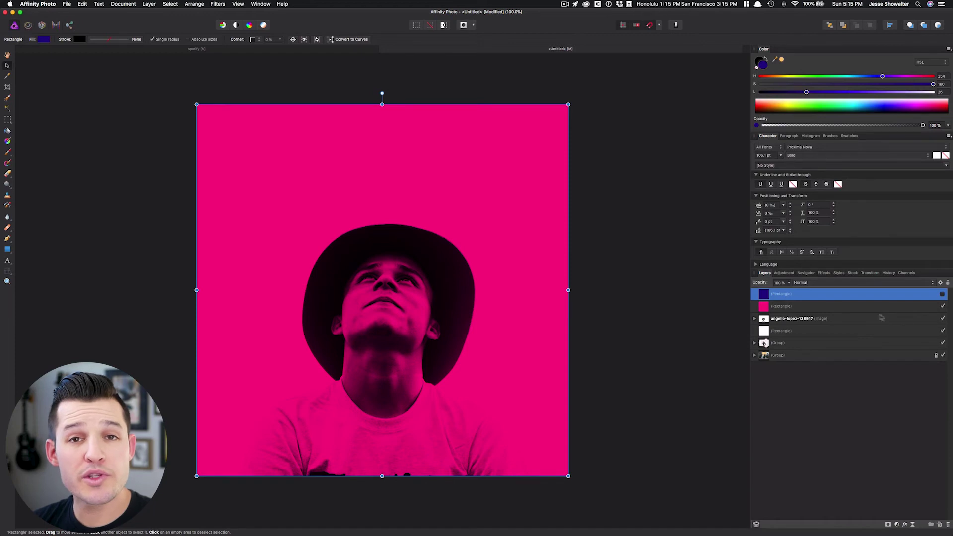
left_click(943, 294)
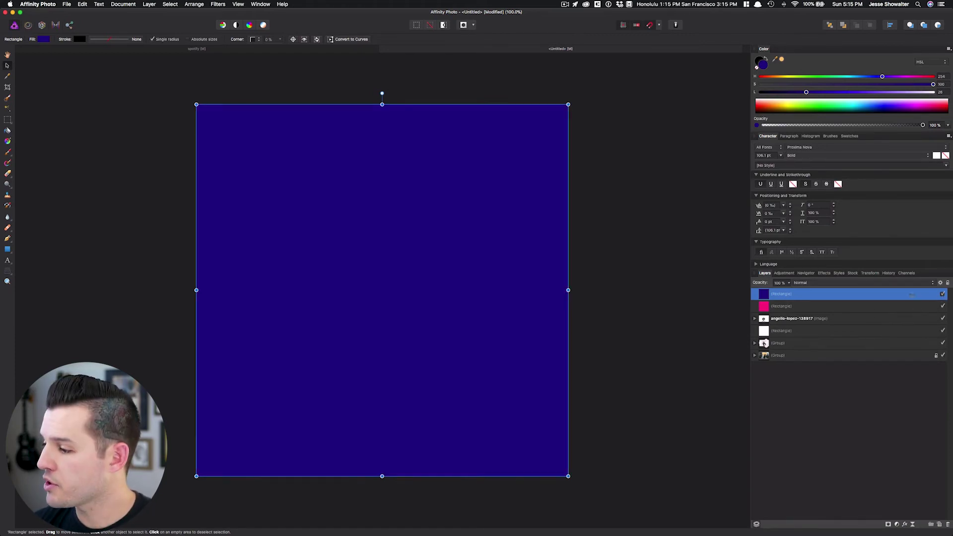
left_click(839, 286)
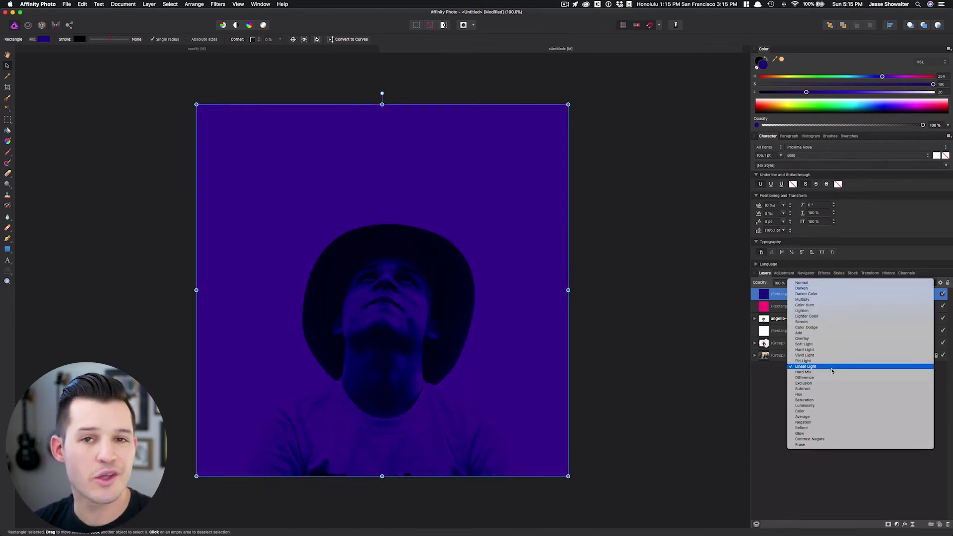
left_click(827, 311)
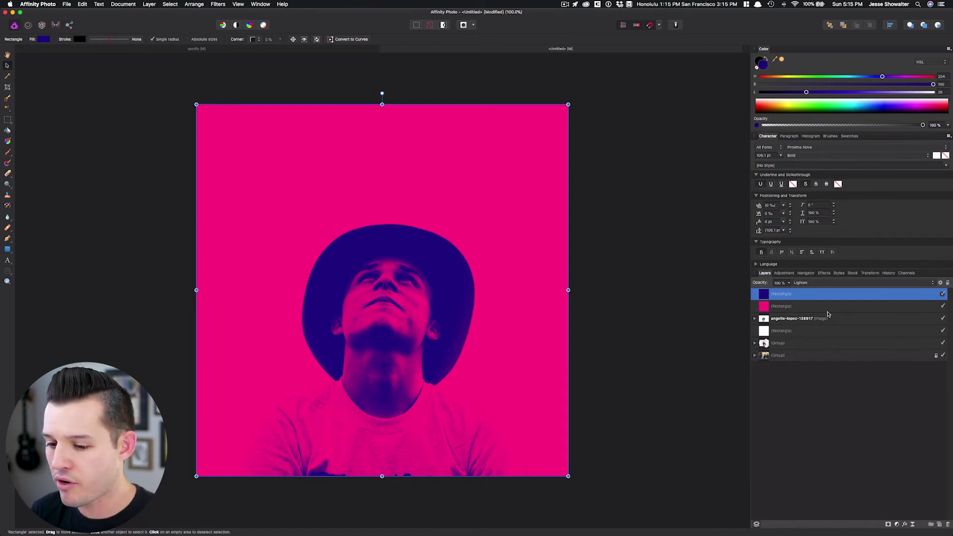
left_click(827, 313)
left_click(840, 298)
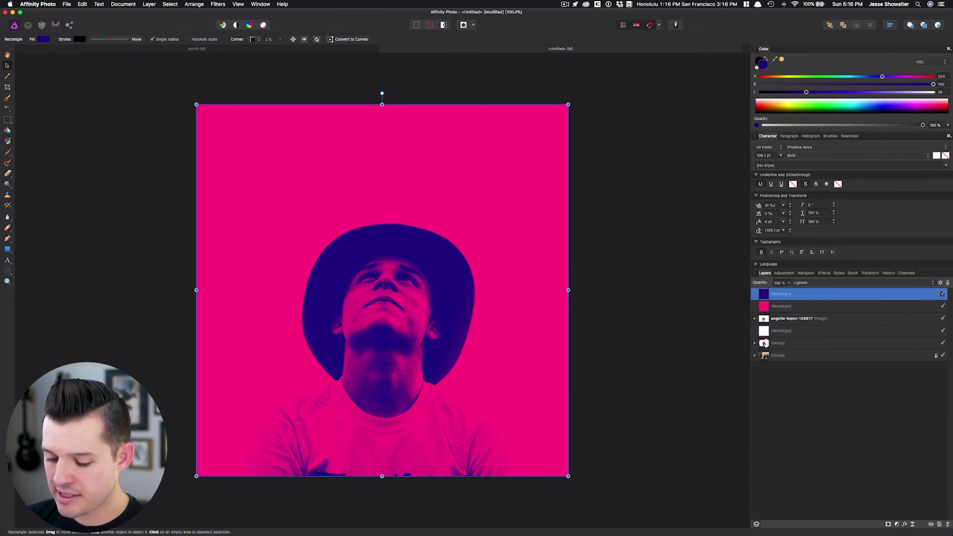
key("super+v")
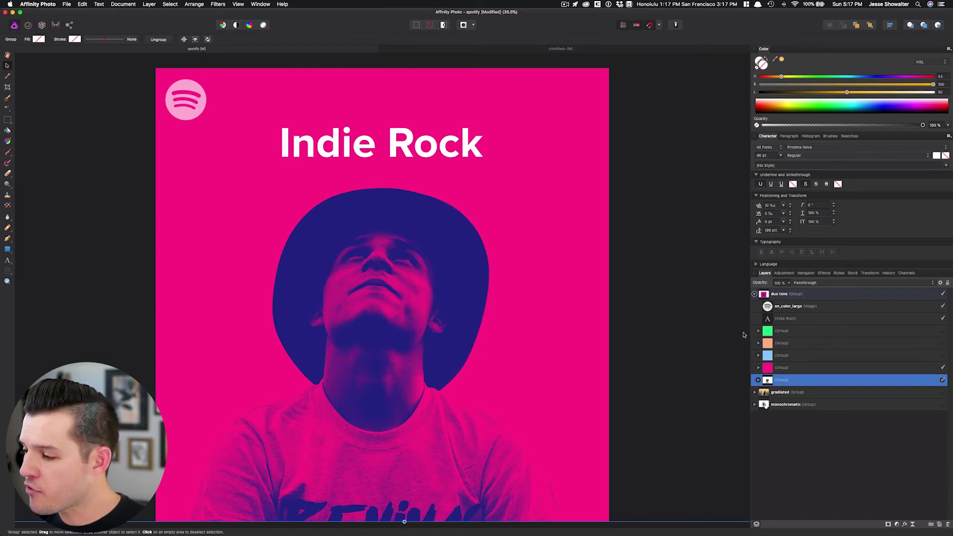
Step: Hide the pink and light-blue groups and show the green duotone group, expanded, in the spotify cover
left_click_drag(750, 332, 637, 347)
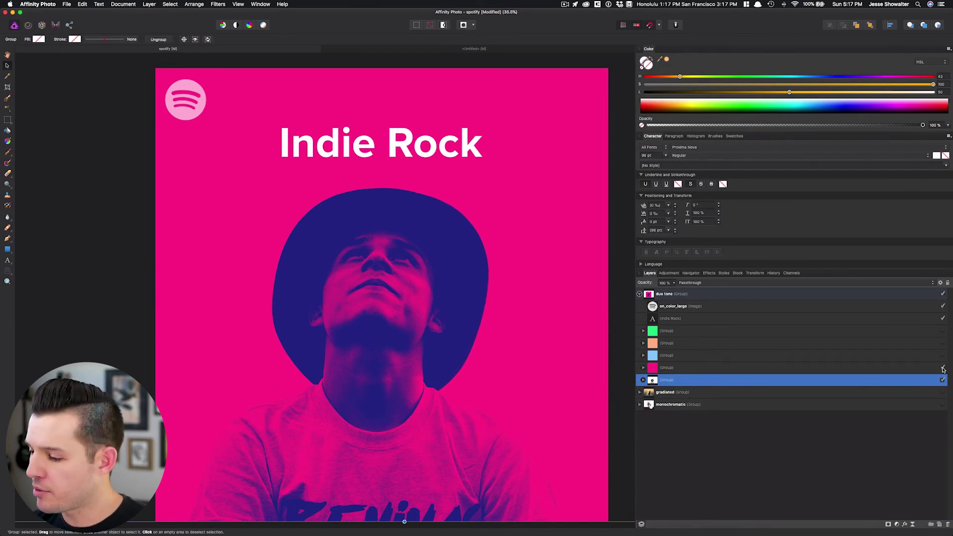
left_click(943, 368)
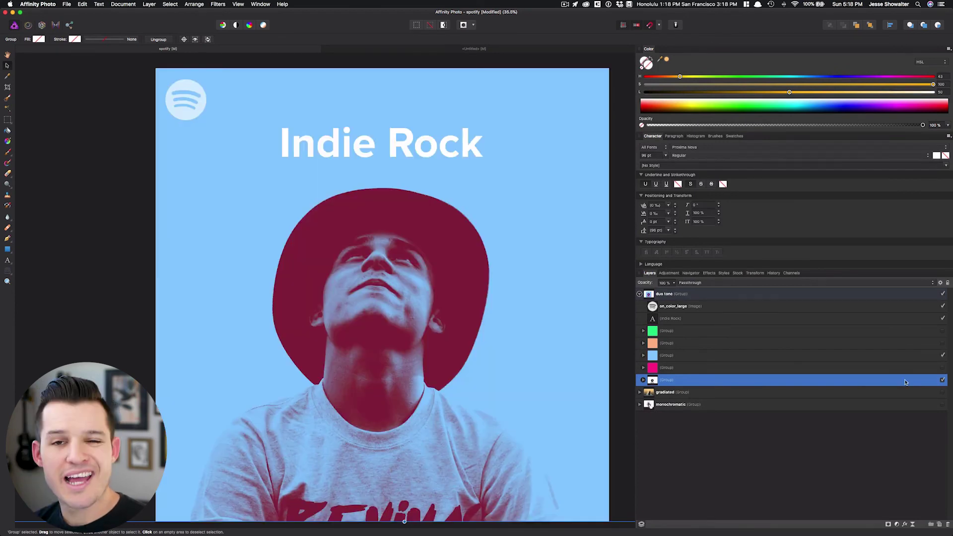
left_click(942, 356)
left_click(942, 343)
left_click(943, 342)
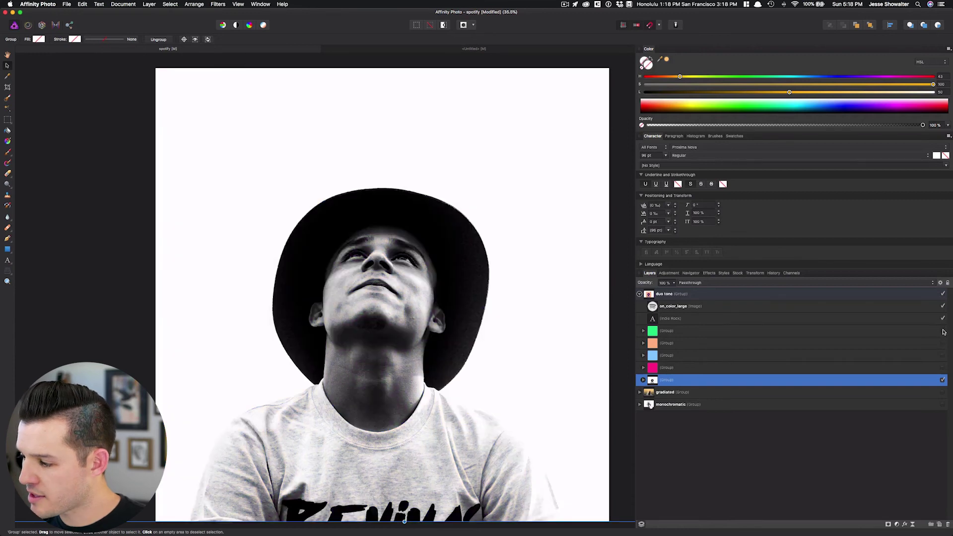
left_click(942, 331)
left_click(643, 330)
left_click(673, 343)
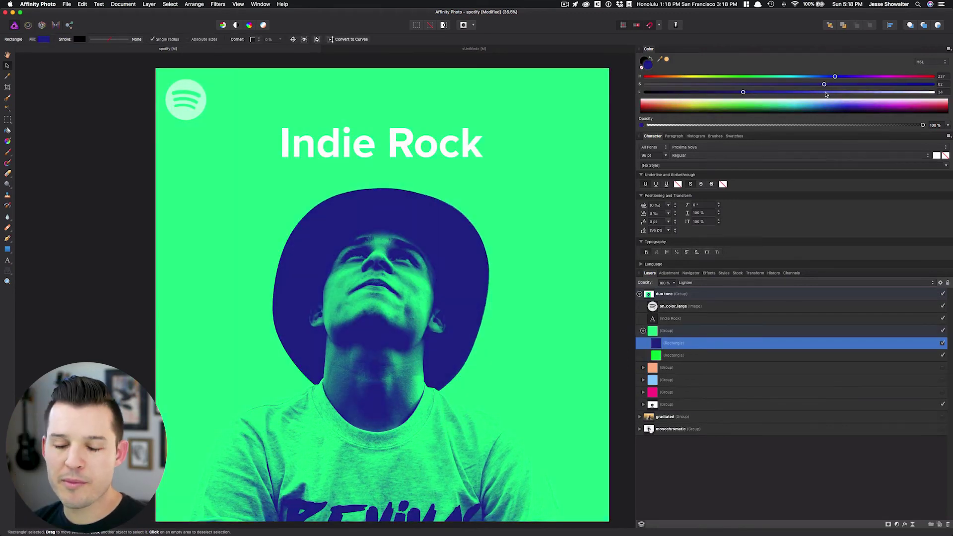